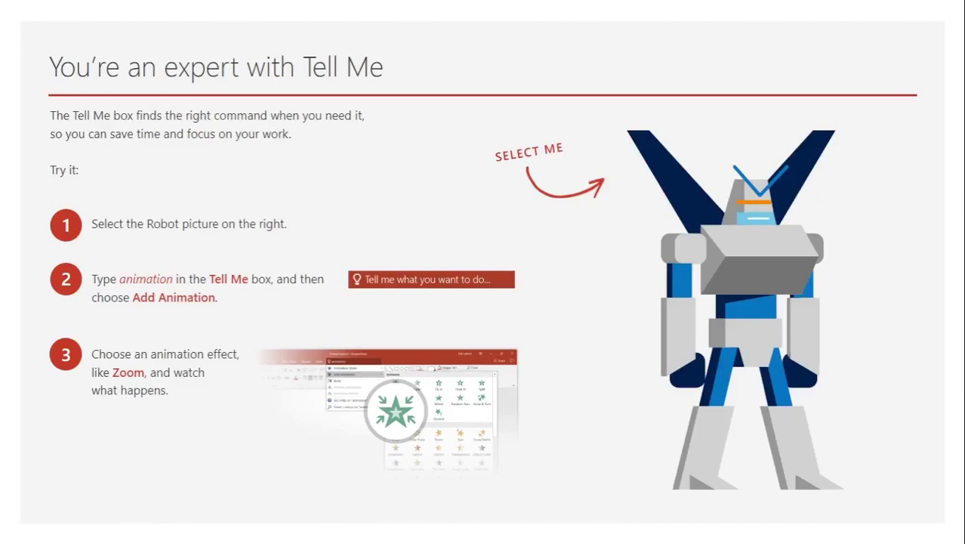
# Step: Exit the slide show, check slide 10's audio clip, then go to empty slide 11
pyautogui.press('Escape')
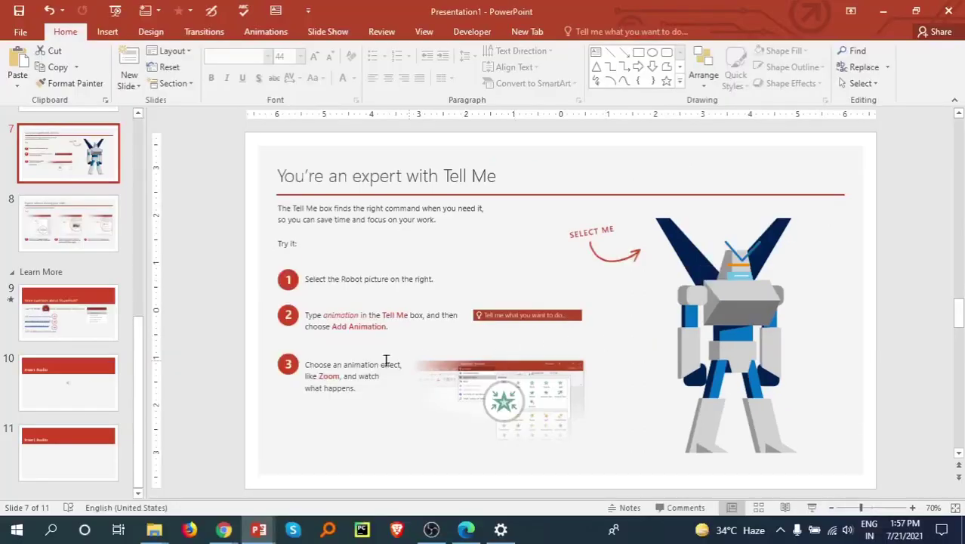
pyautogui.click(64, 391)
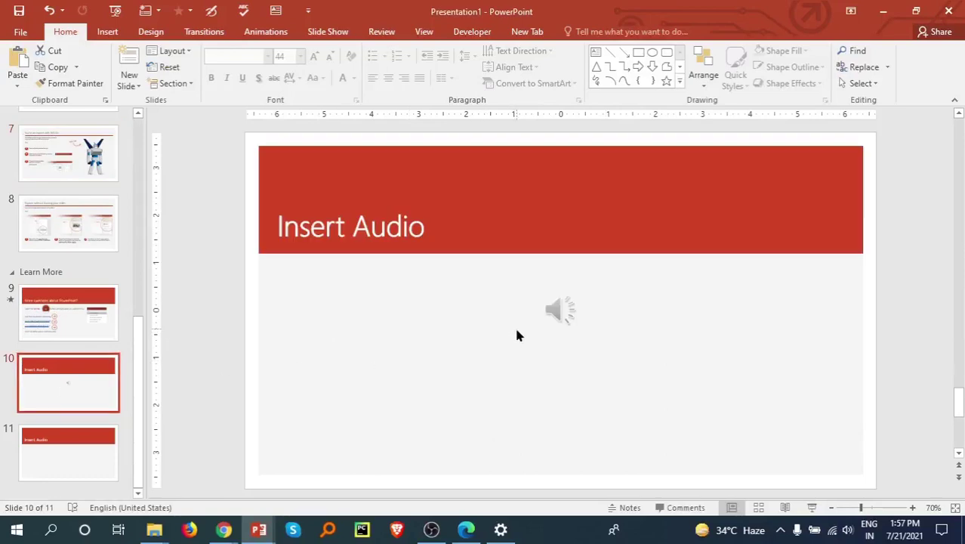
pyautogui.click(556, 308)
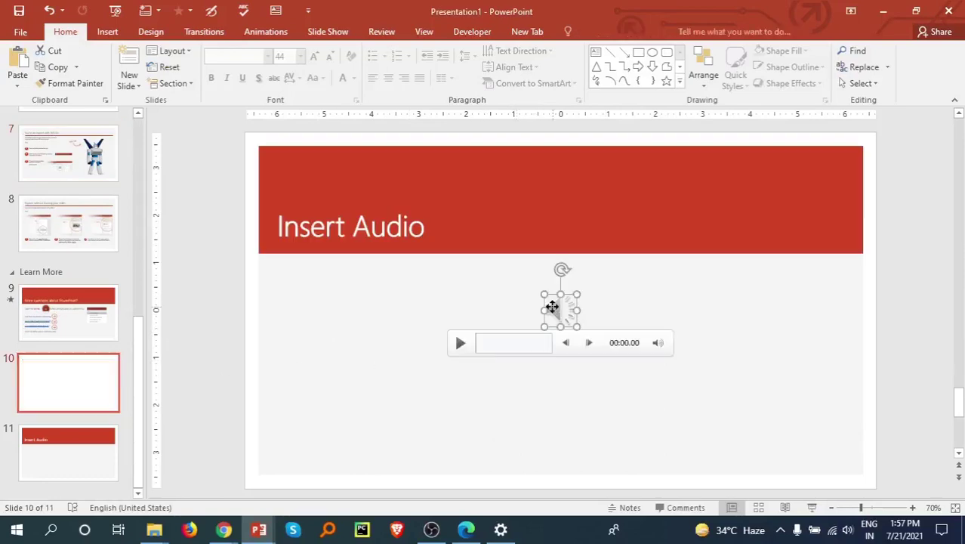
pyautogui.click(19, 459)
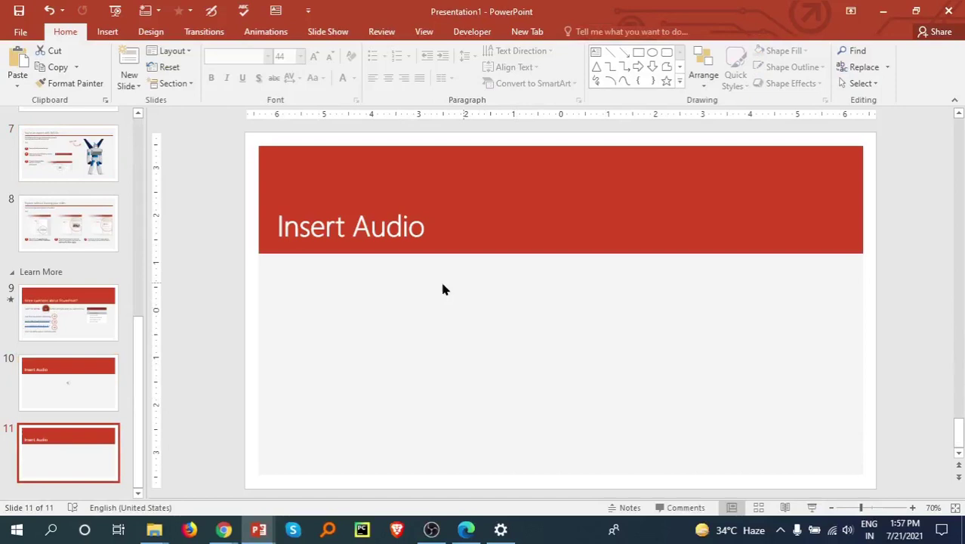
# Step: Insert the Summer Vibes song file from the PC onto slide 11
pyautogui.click(108, 32)
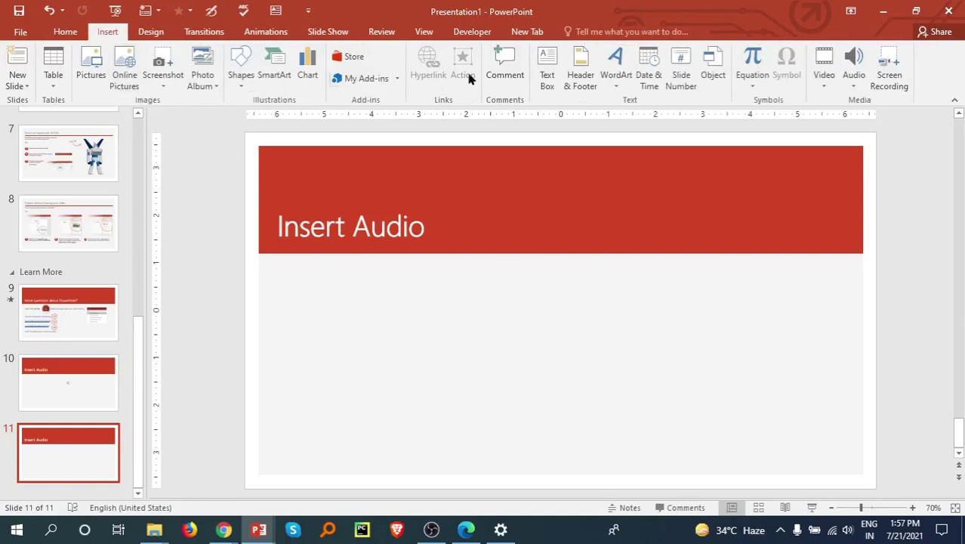
pyautogui.click(854, 86)
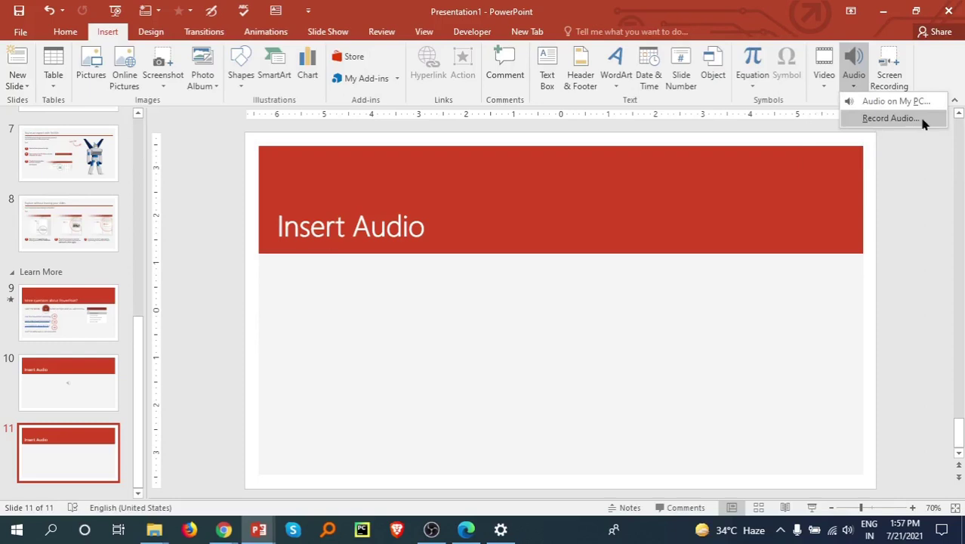
pyautogui.click(904, 101)
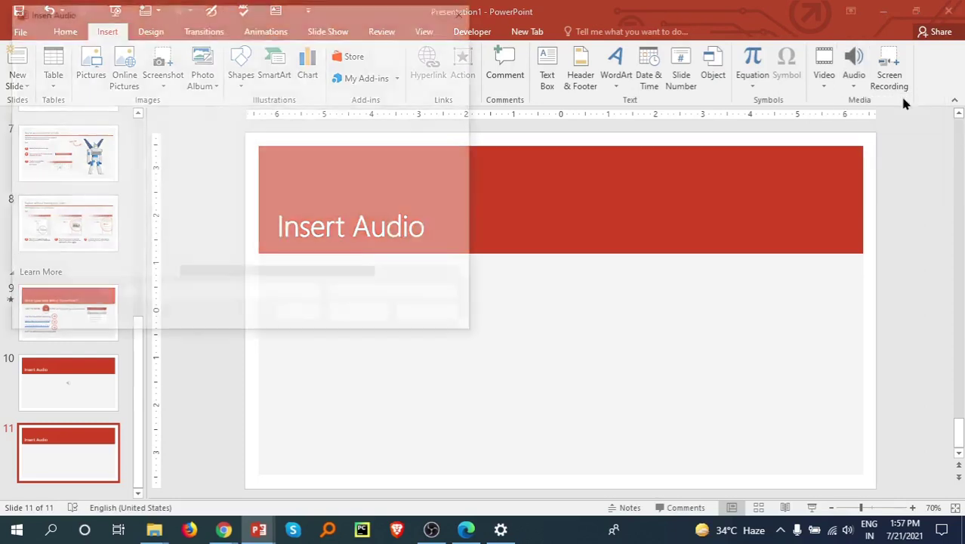
pyautogui.click(248, 104)
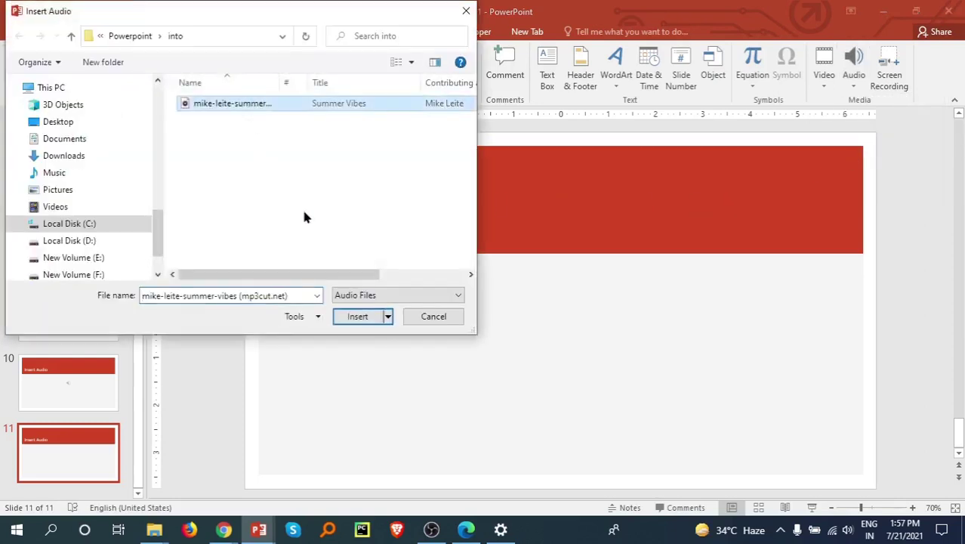
pyautogui.click(357, 315)
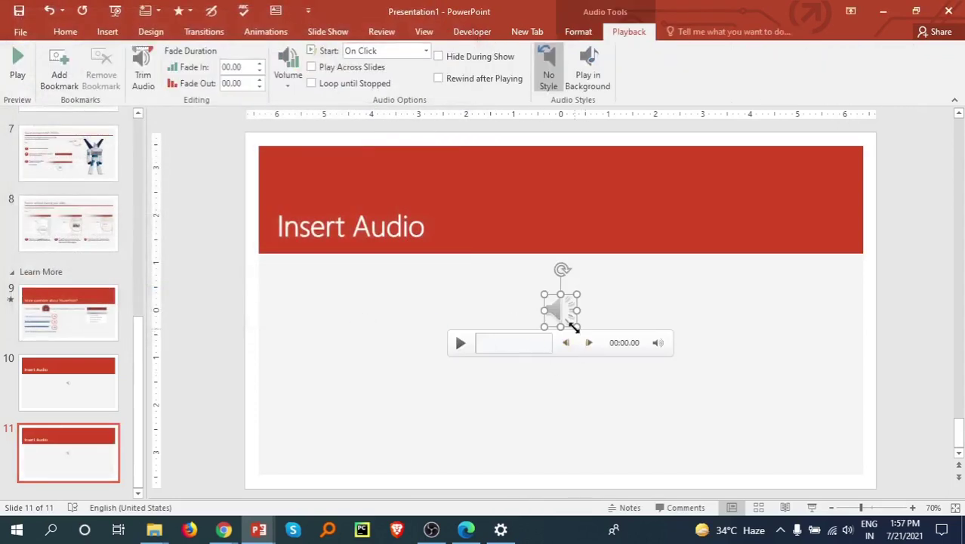
# Step: Enlarge the speaker icon and position it centred in the lower slide body
pyautogui.moveTo(574, 324); pyautogui.dragTo(594, 392)
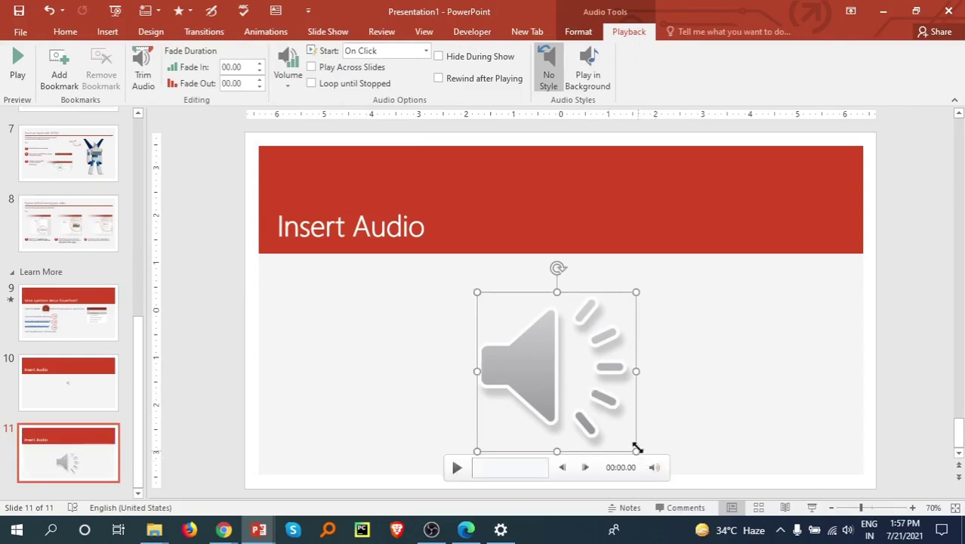
pyautogui.moveTo(636, 446); pyautogui.dragTo(616, 431)
pyautogui.click(560, 391)
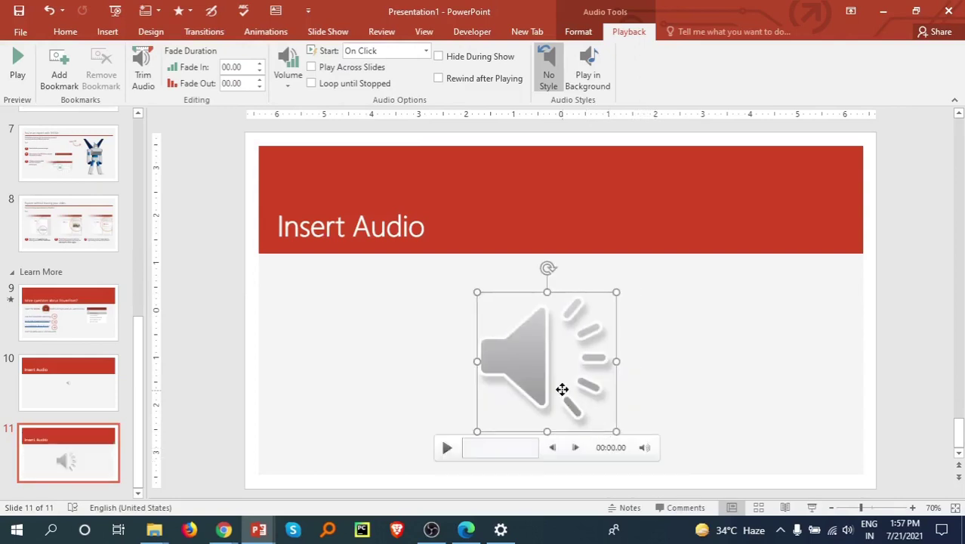
pyautogui.click(690, 314)
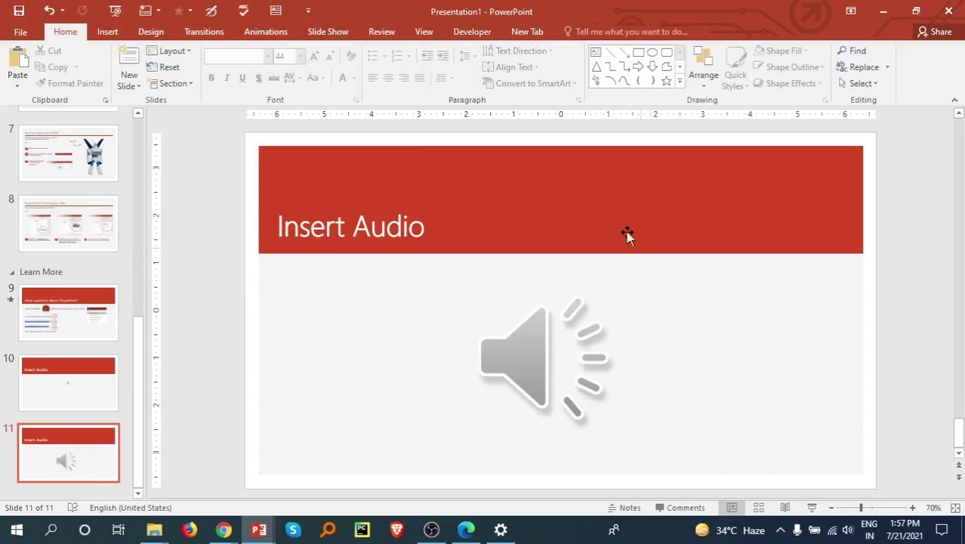
pyautogui.click(570, 361)
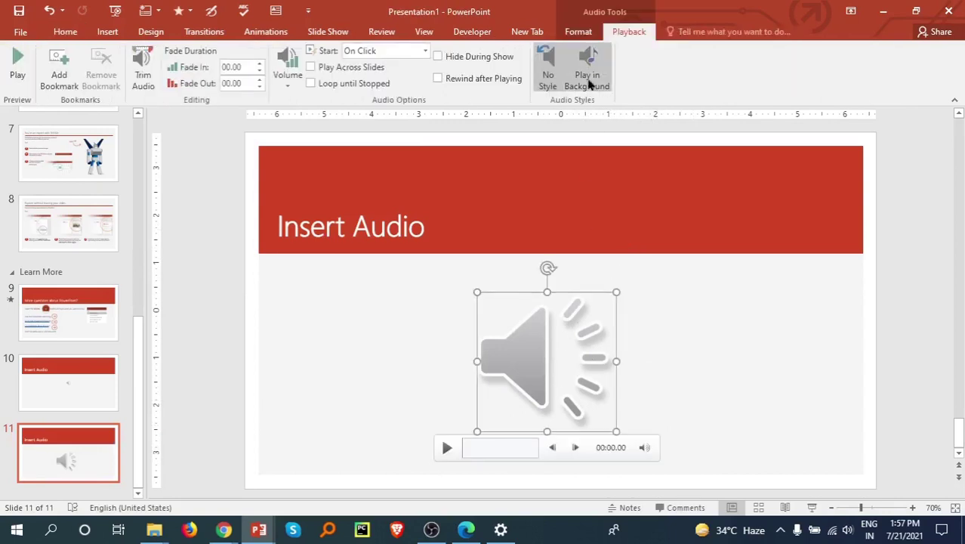
pyautogui.click(593, 31)
pyautogui.click(629, 32)
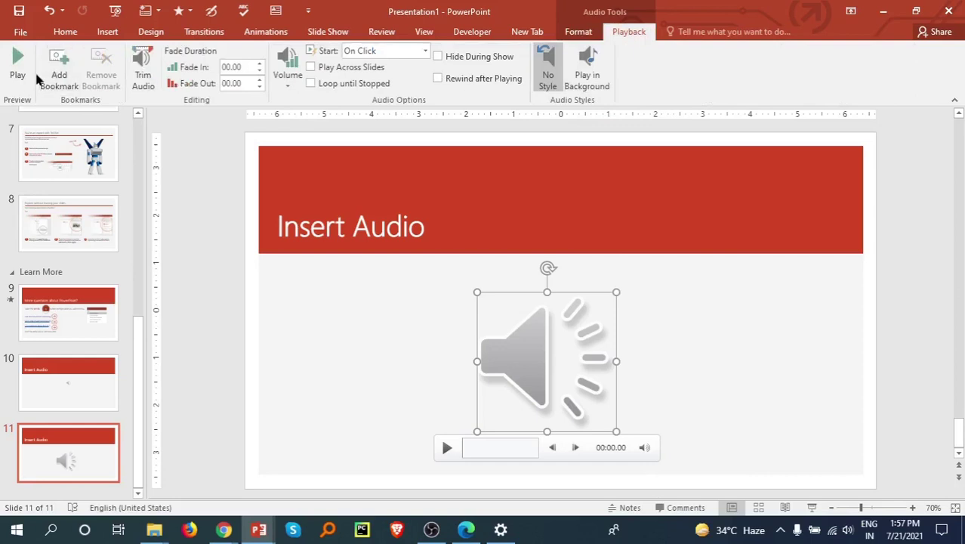
# Step: Play the Summer Vibes preview and add bookmarks at 01:34.42 and 02:16
pyautogui.click(17, 75)
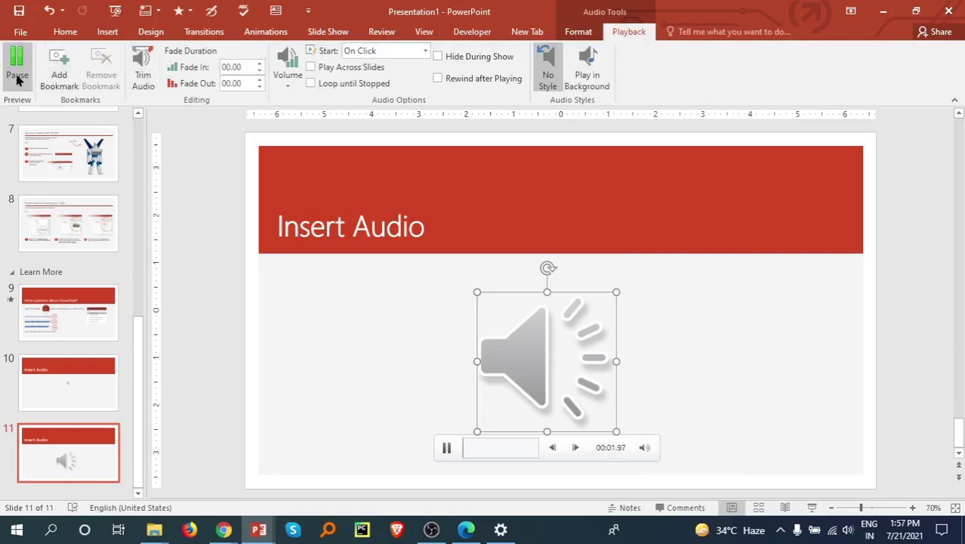
pyautogui.click(18, 76)
pyautogui.click(17, 75)
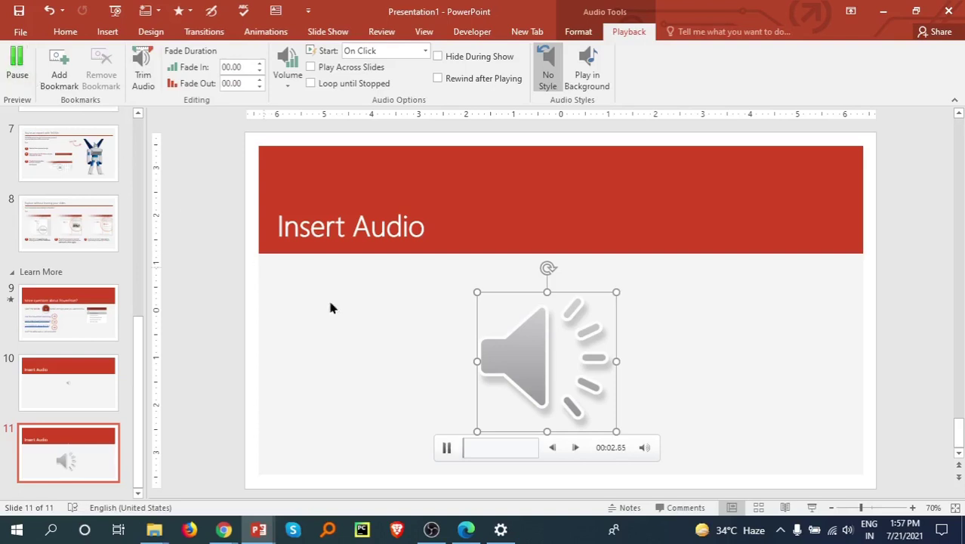
pyautogui.click(498, 447)
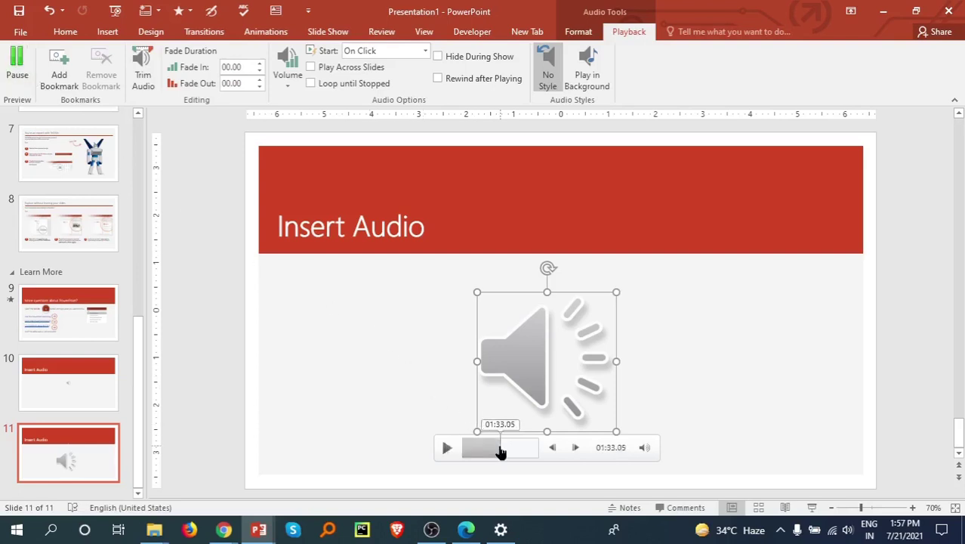
pyautogui.click(58, 75)
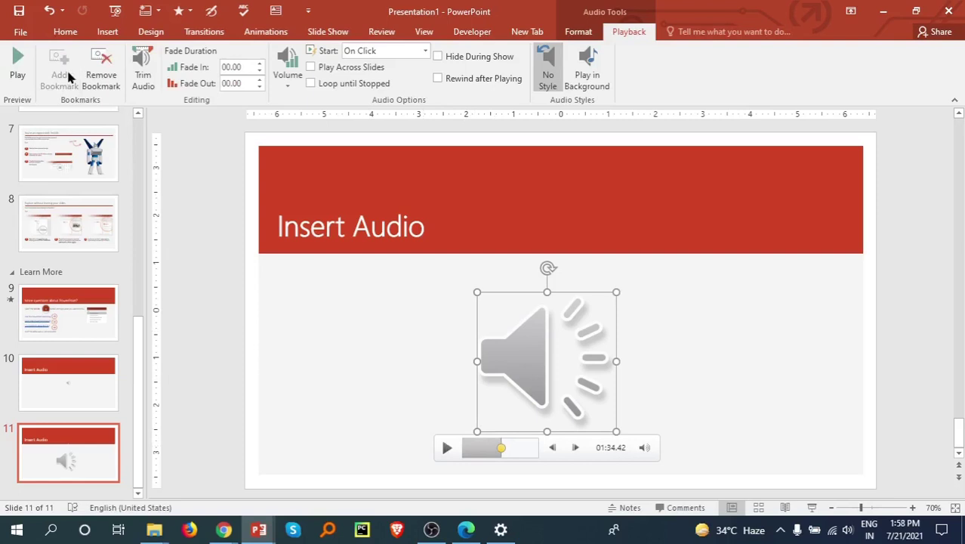
pyautogui.click(17, 72)
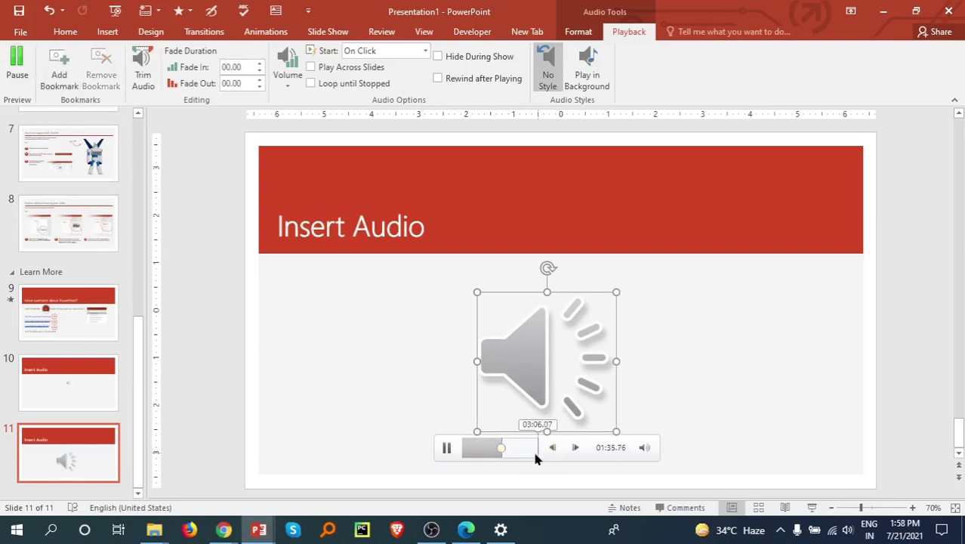
pyautogui.click(515, 447)
pyautogui.click(60, 79)
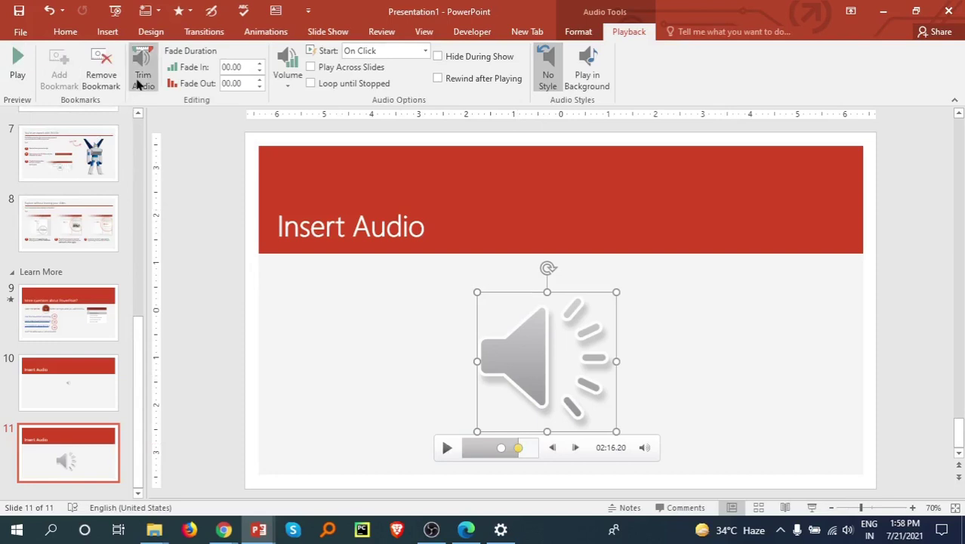
# Step: Trim the Summer Vibes clip to start at 00:34.571 and end at 02:43.956
pyautogui.click(142, 76)
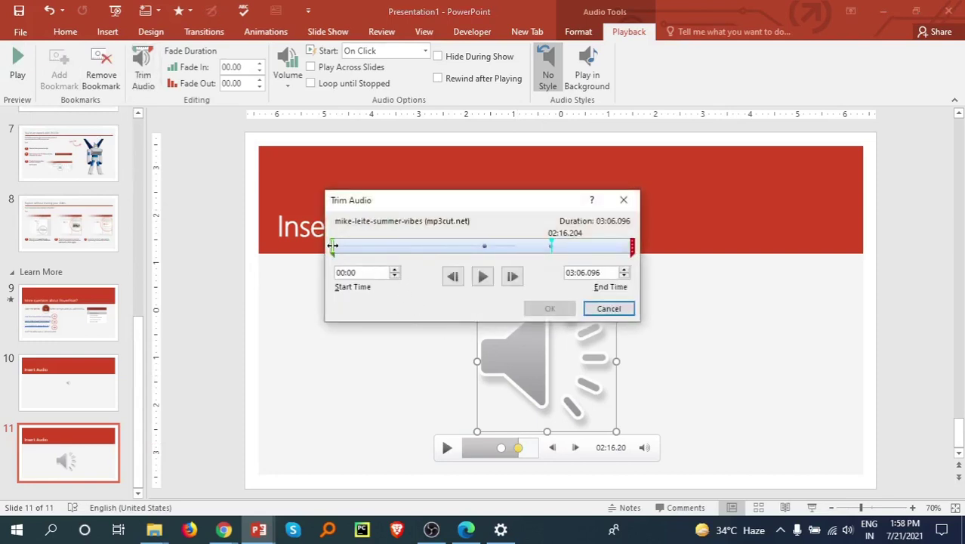
pyautogui.moveTo(332, 246)
pyautogui.mouseDown()
pyautogui.moveTo(399, 246)
pyautogui.moveTo(376, 247)
pyautogui.mouseUp()
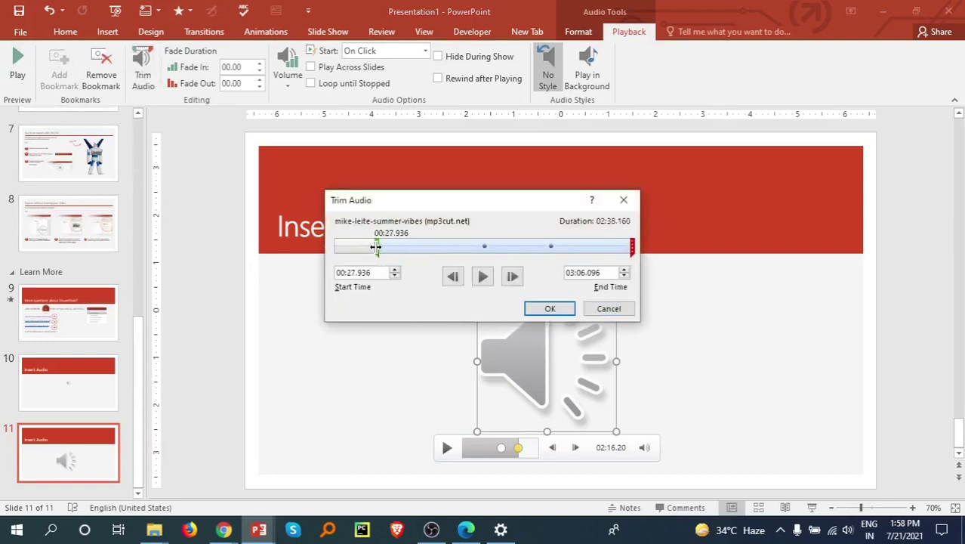
pyautogui.moveTo(633, 247); pyautogui.dragTo(597, 247)
pyautogui.click(550, 308)
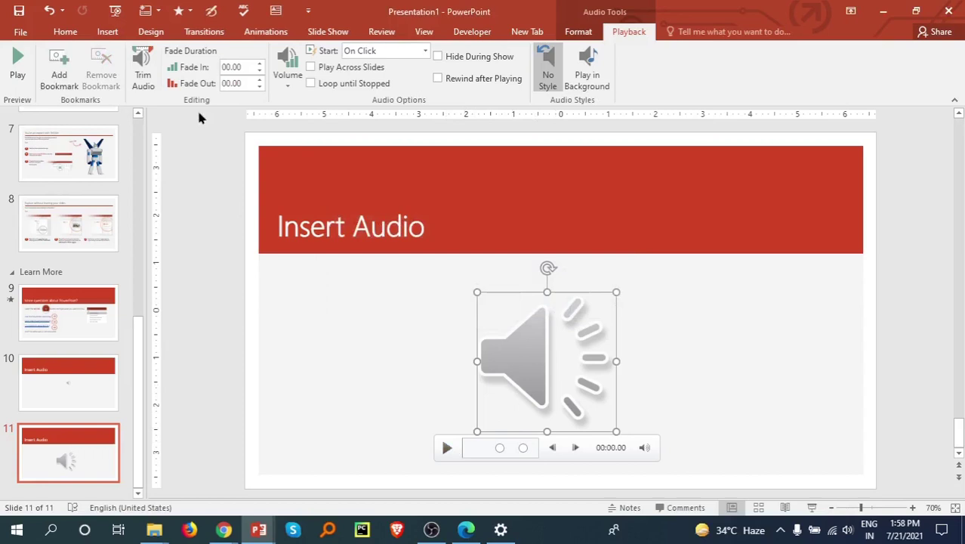
# Step: Set the Summer Vibes clip to start Automatically, leaving the volume unchanged
pyautogui.click(292, 66)
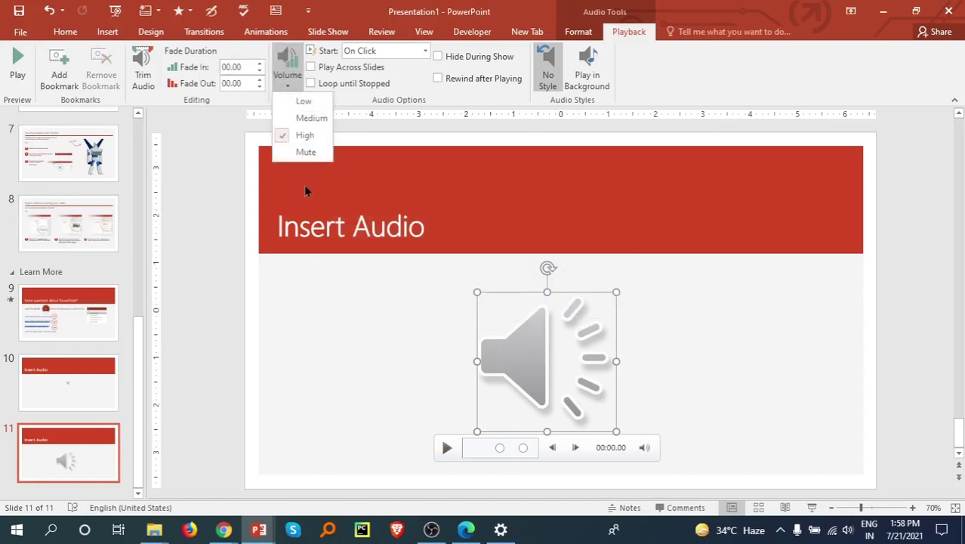
pyautogui.click(216, 180)
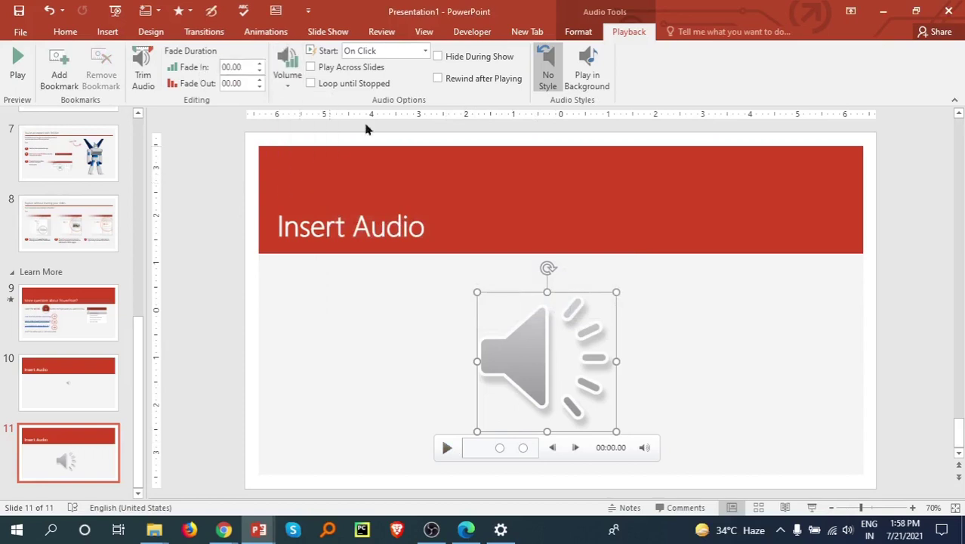
pyautogui.click(425, 51)
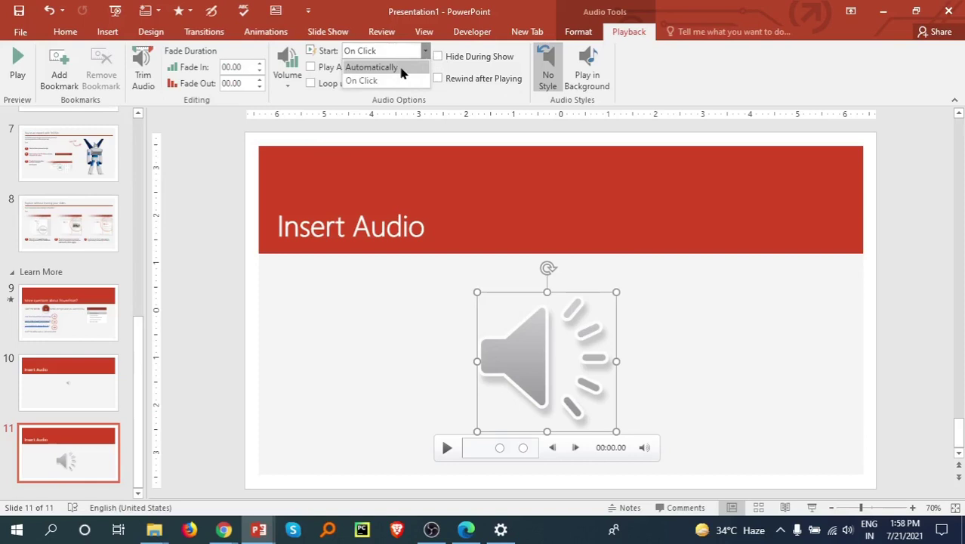
pyautogui.click(401, 68)
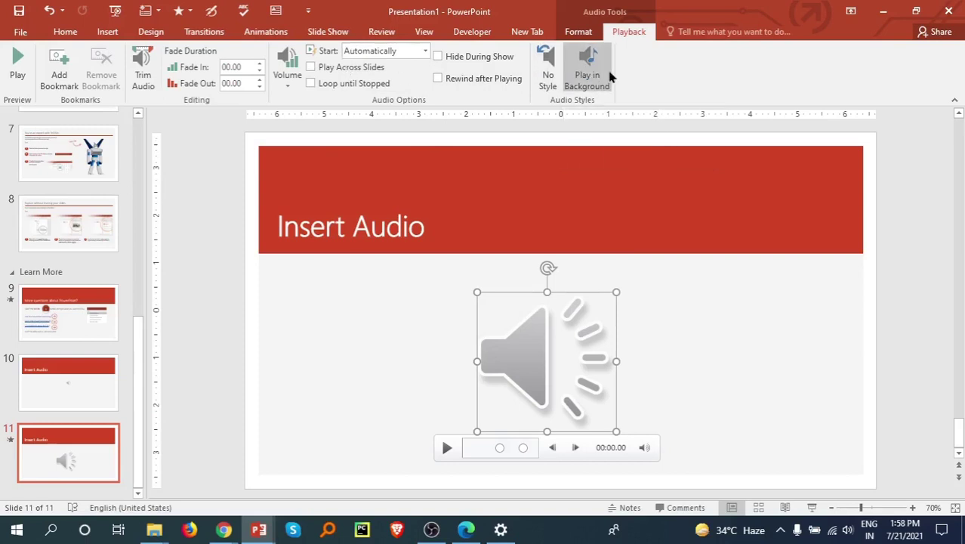
# Step: Apply the Rotated, White picture style to the speaker icon
pyautogui.click(583, 32)
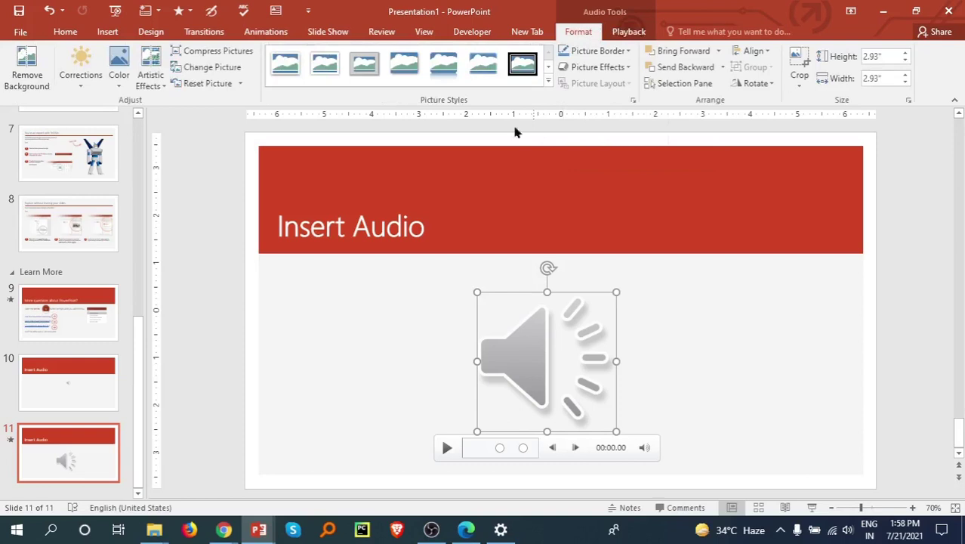
pyautogui.click(549, 86)
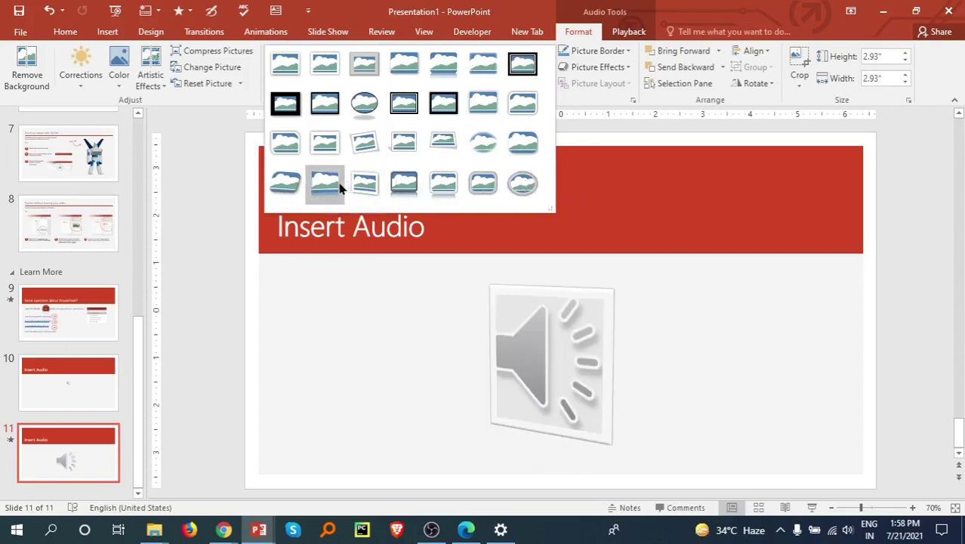
pyautogui.click(362, 151)
pyautogui.click(709, 296)
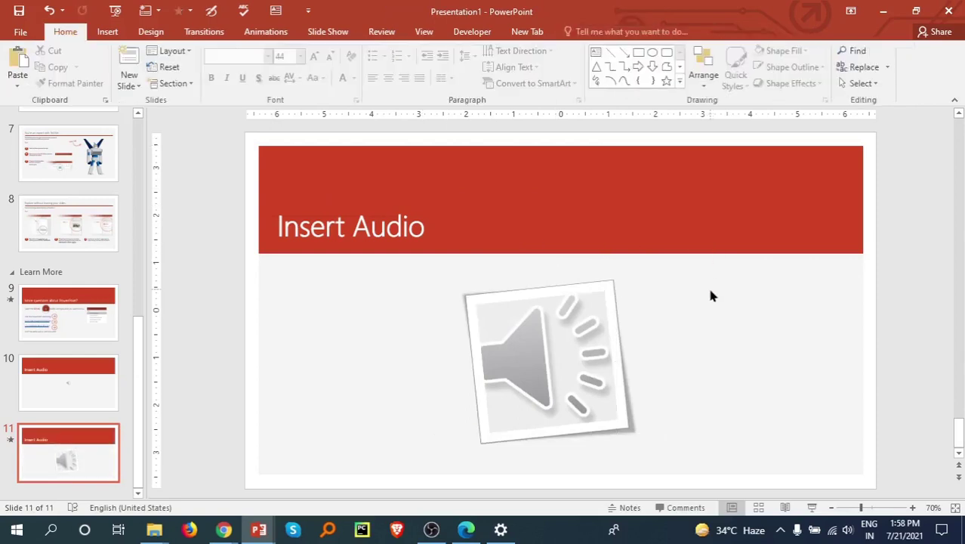
# Step: Give the speaker icon's rotated frame a red border from Recent Colors
pyautogui.click(600, 306)
pyautogui.doubleClick(600, 306)
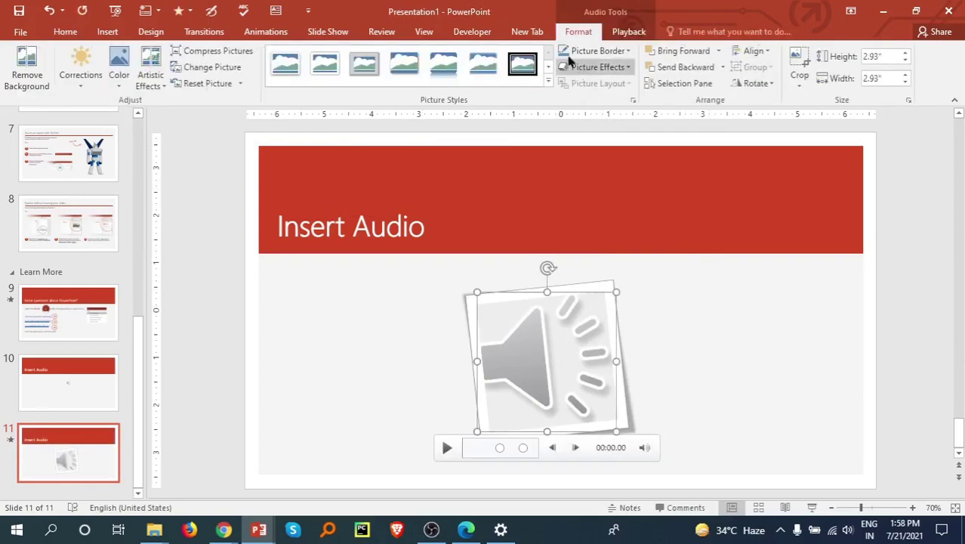
pyautogui.click(629, 52)
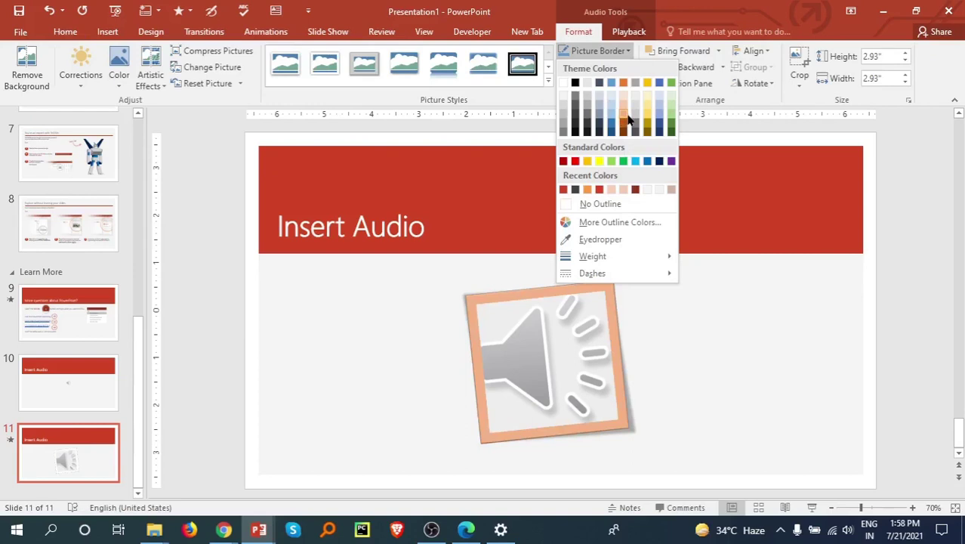
pyautogui.click(599, 191)
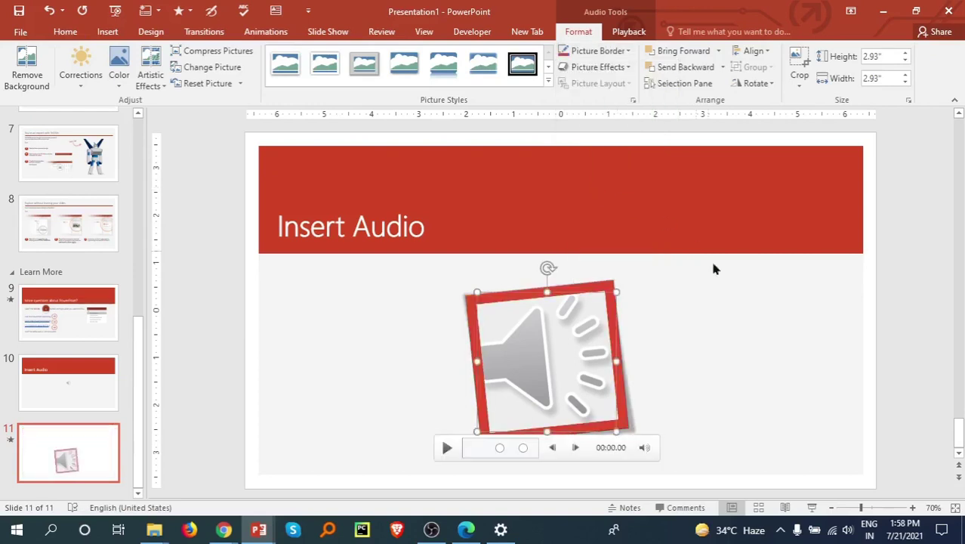
pyautogui.click(773, 326)
# Step: Toggle Crop mode on and off without cropping the audio picture
pyautogui.click(545, 351)
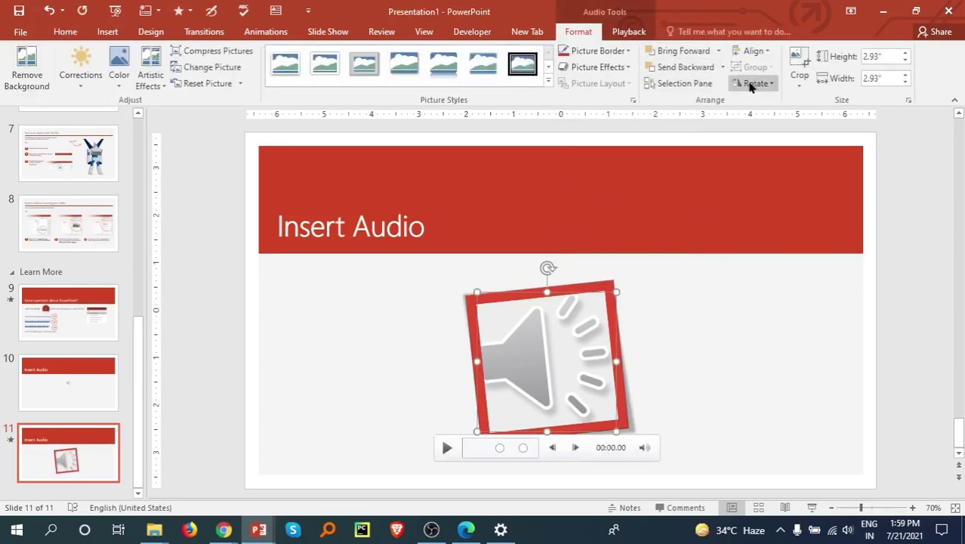
pyautogui.click(798, 76)
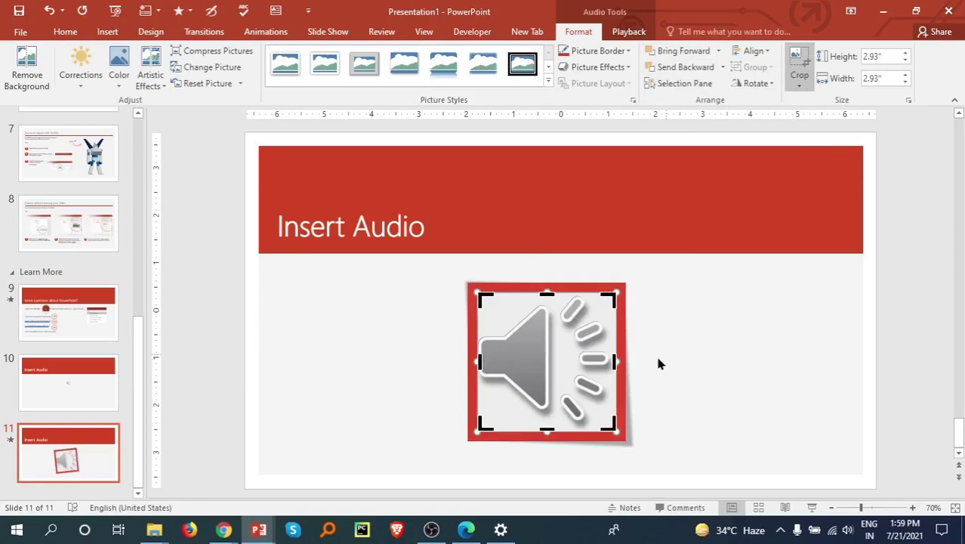
pyautogui.click(814, 335)
pyautogui.click(578, 334)
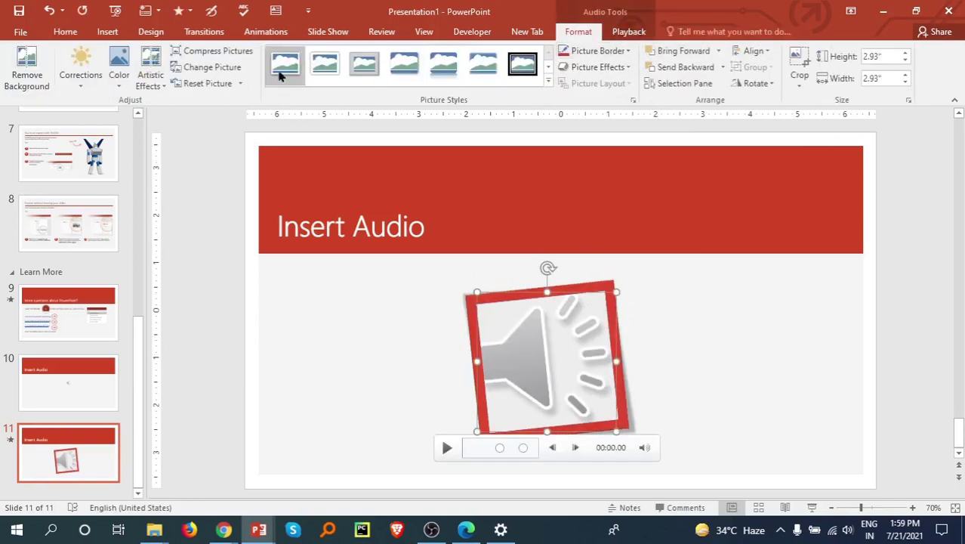
# Step: Recolor the speaker picture with an orange swatch from the Recolor gallery
pyautogui.click(119, 72)
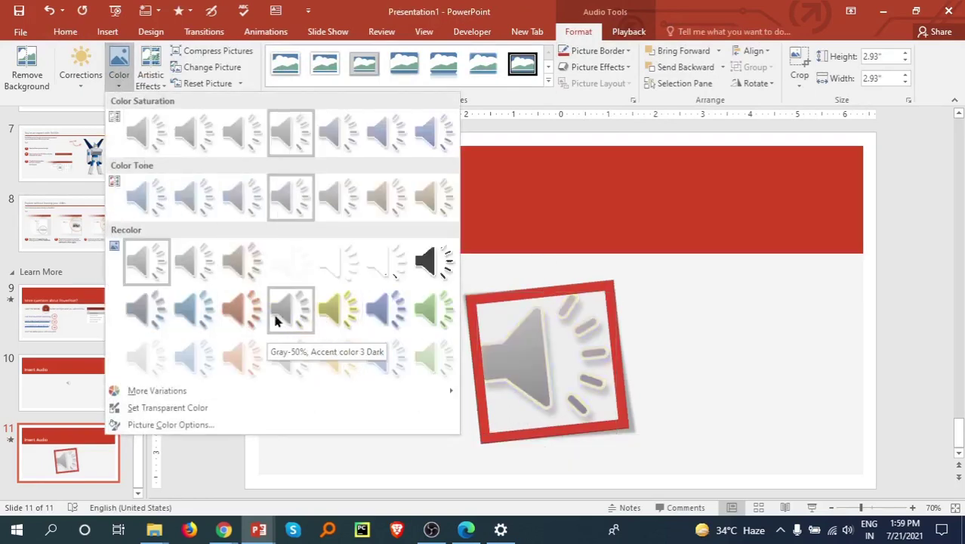
pyautogui.click(242, 321)
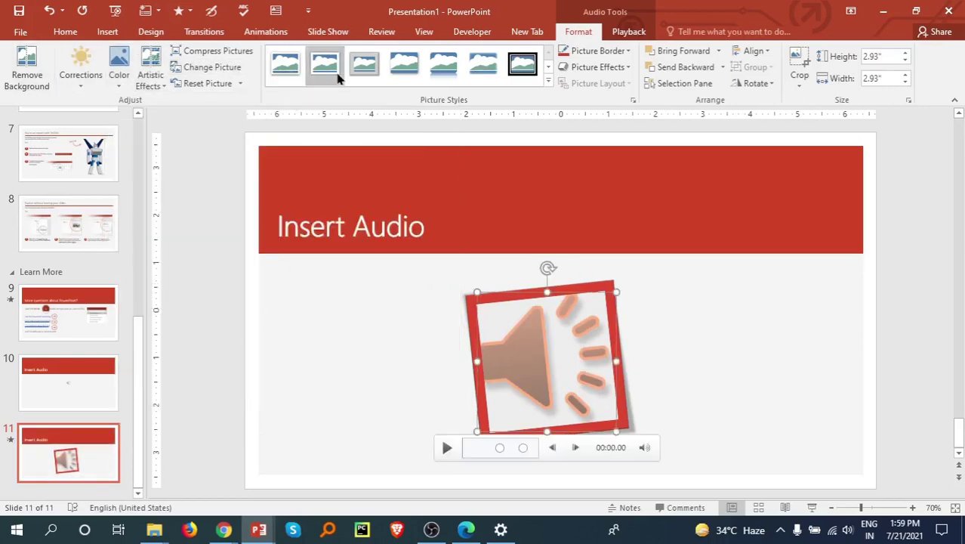
# Step: Apply an orange Glow variation from Picture Effects to the framed speaker icon
pyautogui.click(611, 68)
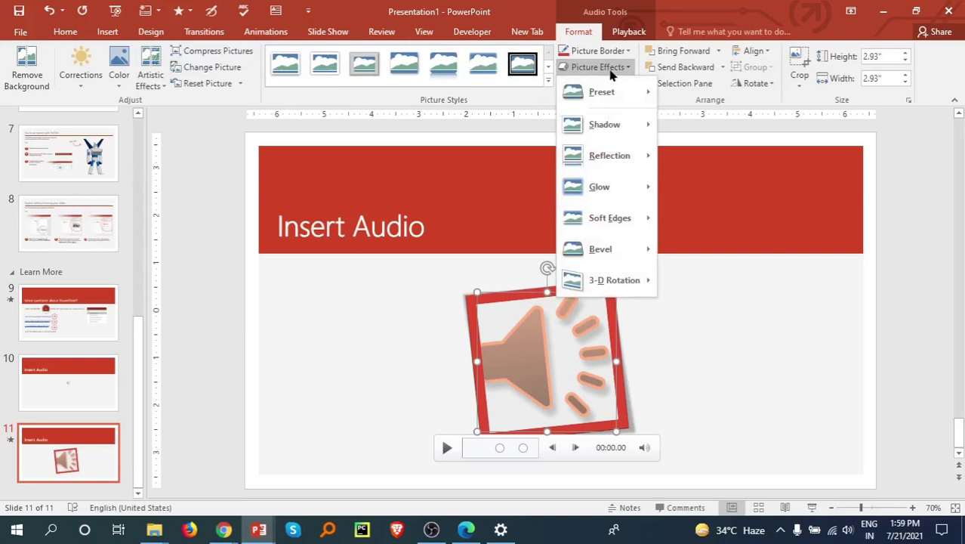
pyautogui.moveTo(614, 278)
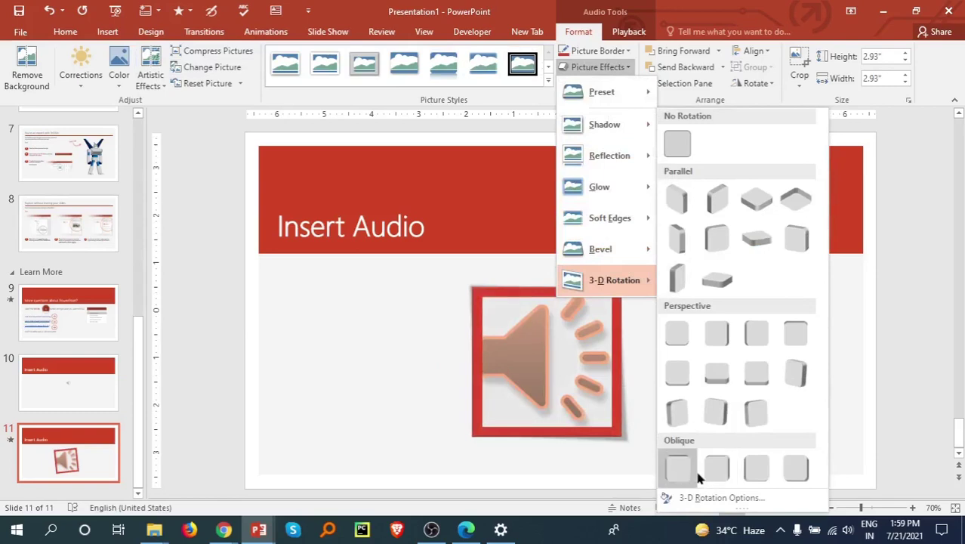
pyautogui.moveTo(607, 156)
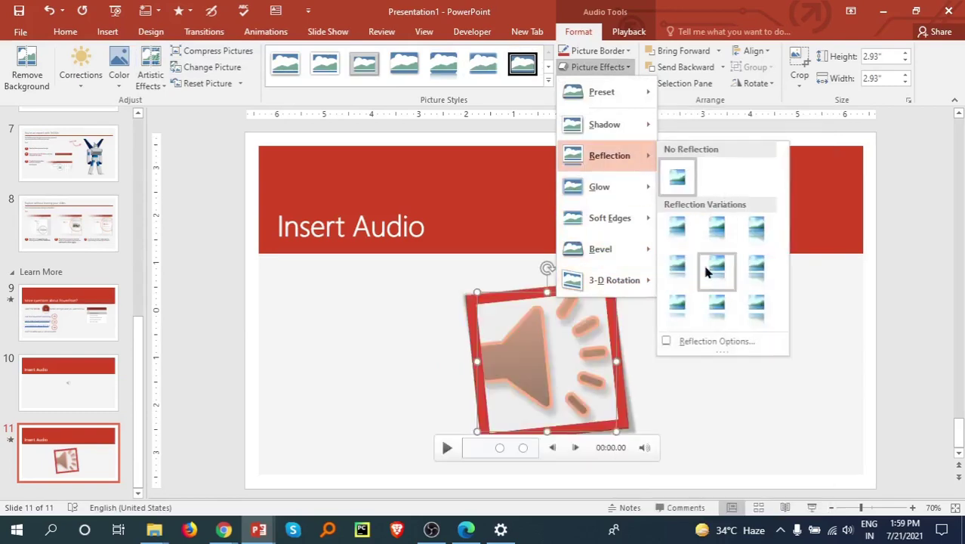
pyautogui.moveTo(642, 187)
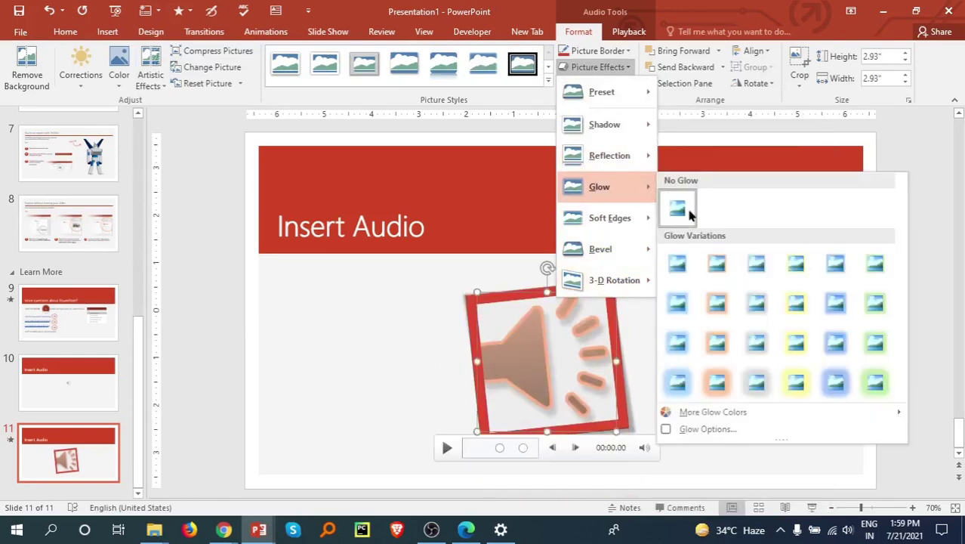
pyautogui.click(725, 382)
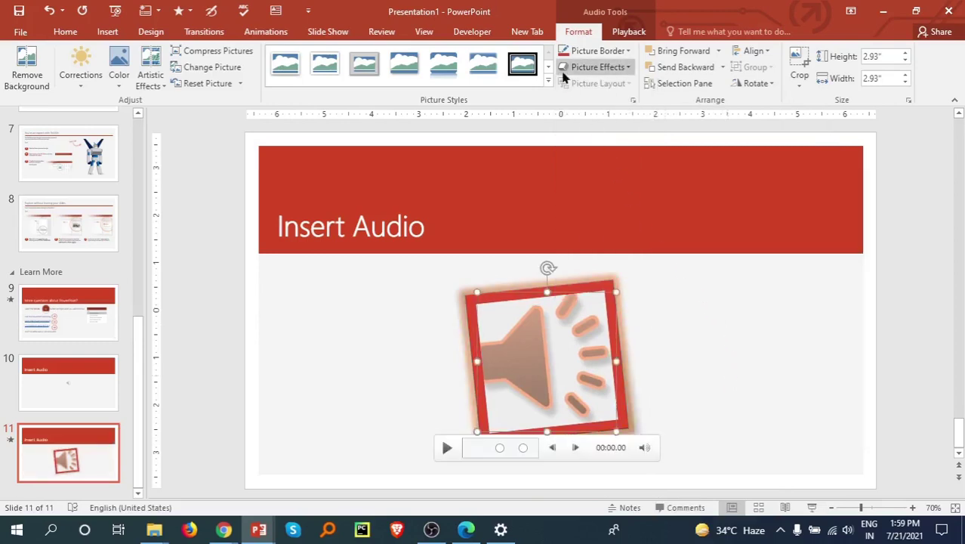
pyautogui.click(584, 54)
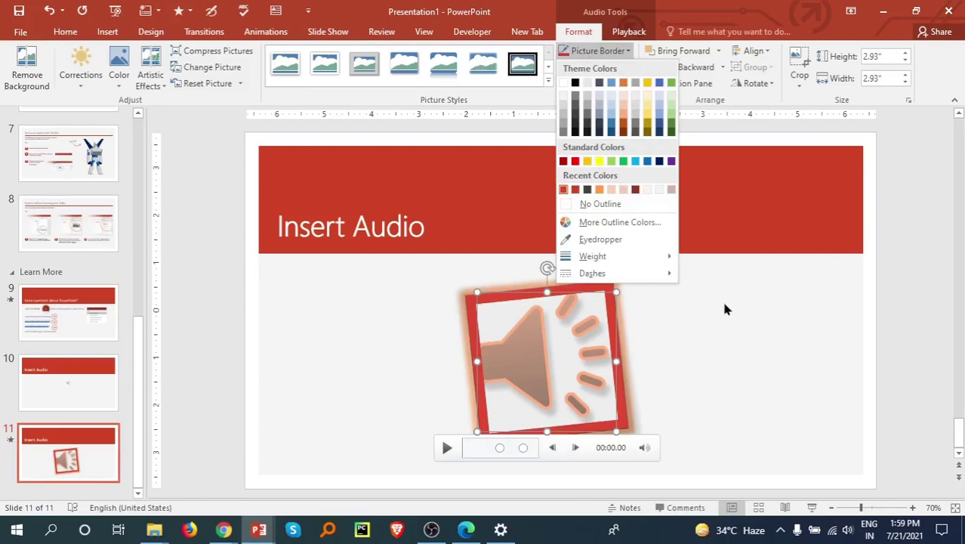
pyautogui.click(748, 331)
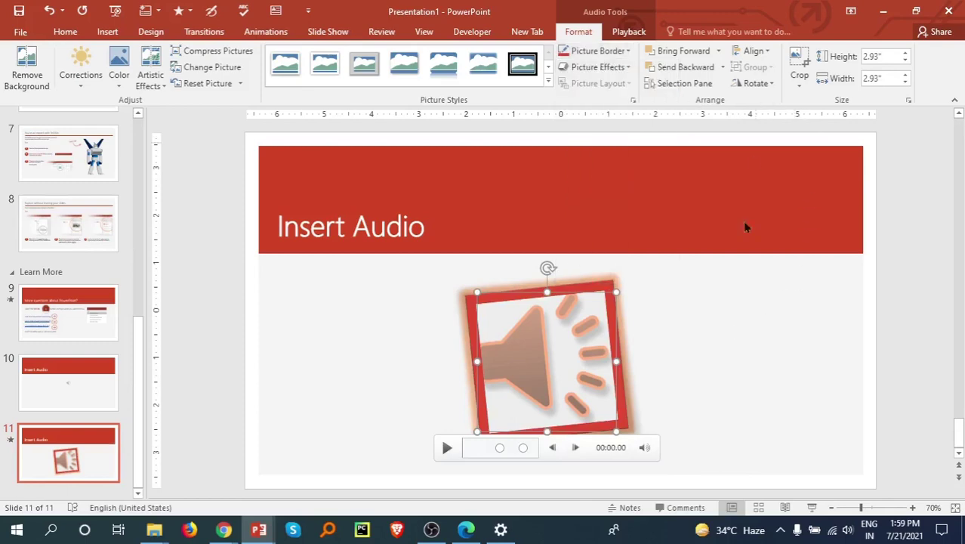
# Step: Set the Summer Vibes audio clip on slide 11 to start On Click instead of Automatically
pyautogui.click(734, 320)
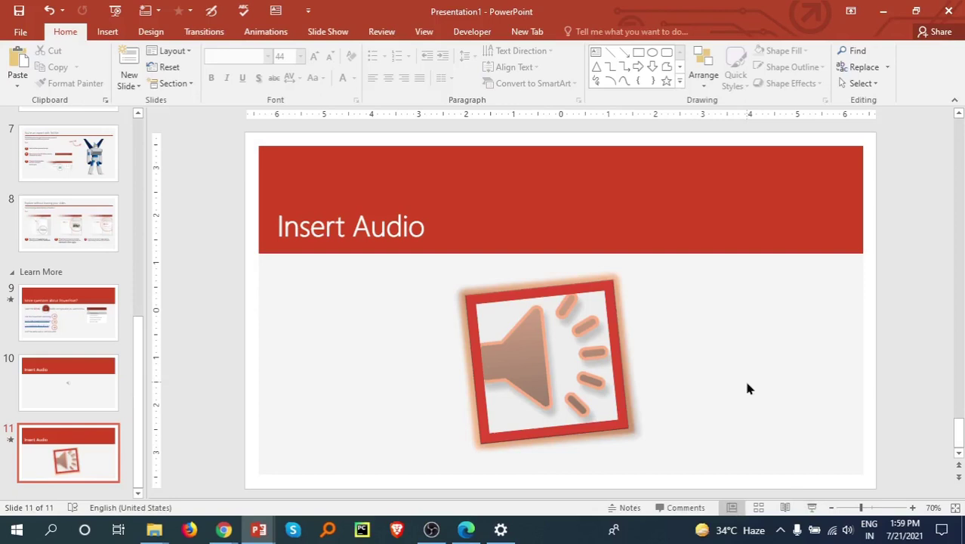
pyautogui.click(609, 366)
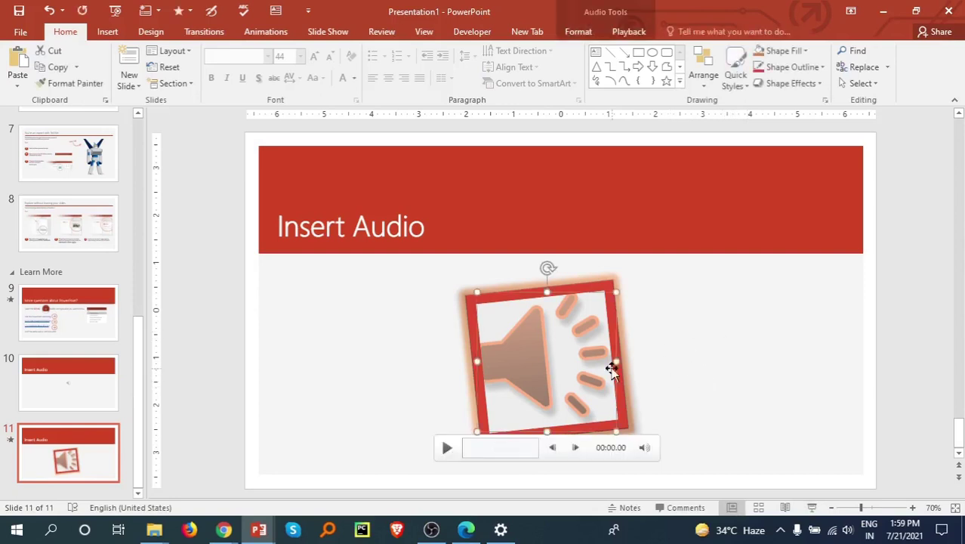
pyautogui.click(632, 34)
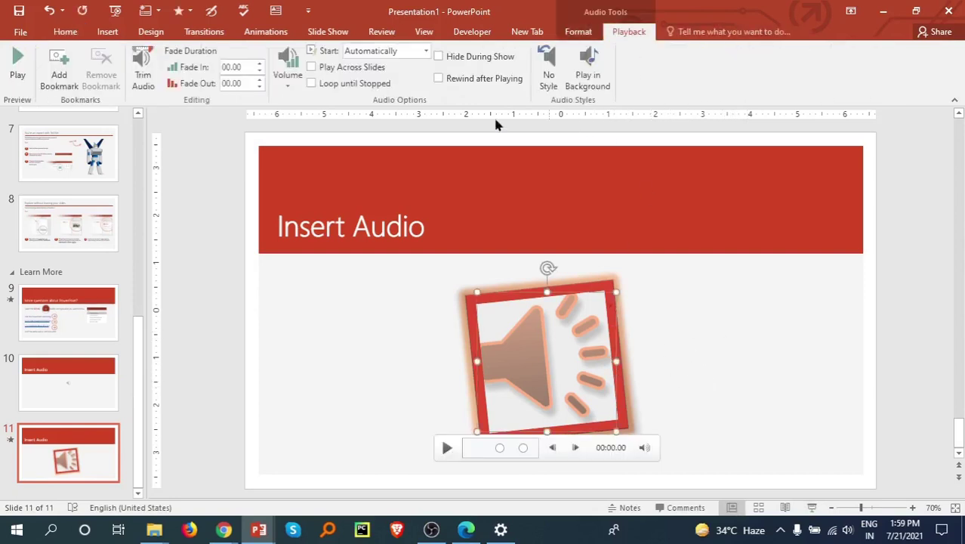
pyautogui.click(400, 52)
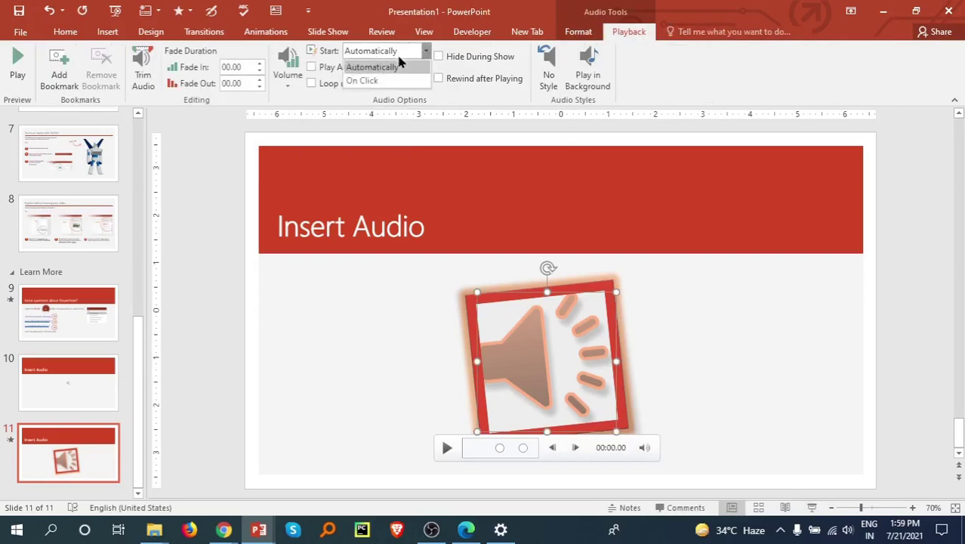
pyautogui.click(384, 81)
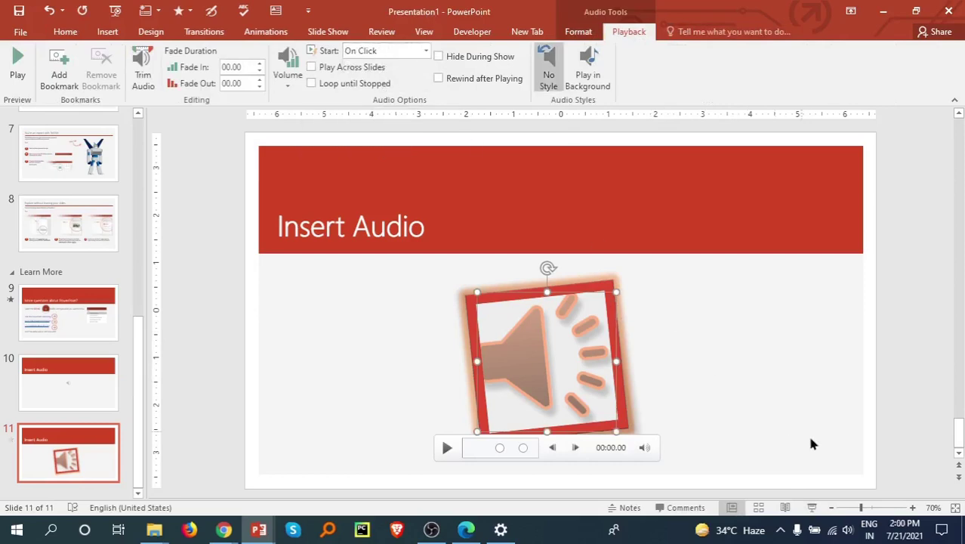
# Step: Preview slide 11 as a slide show, then return to the Audio Tools Format options
pyautogui.click(808, 509)
pyautogui.click(580, 32)
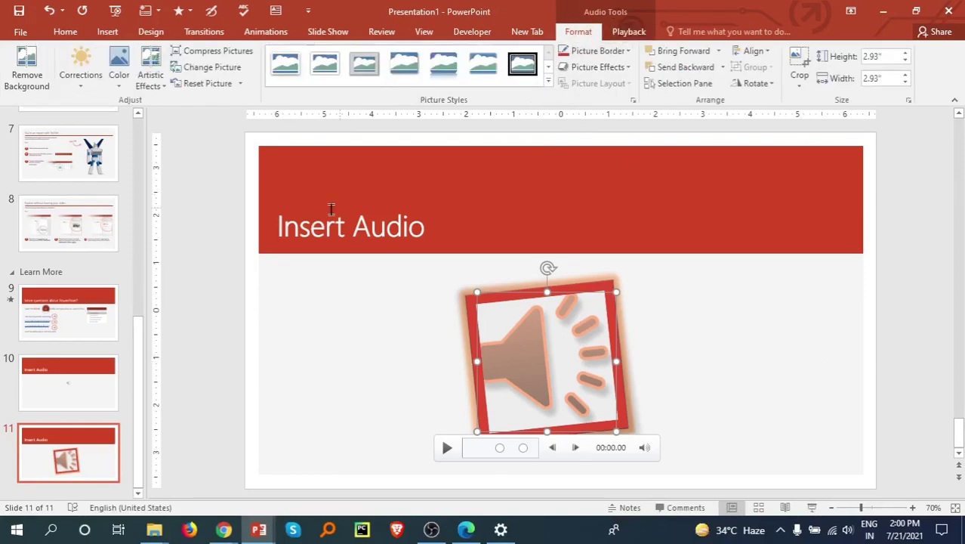